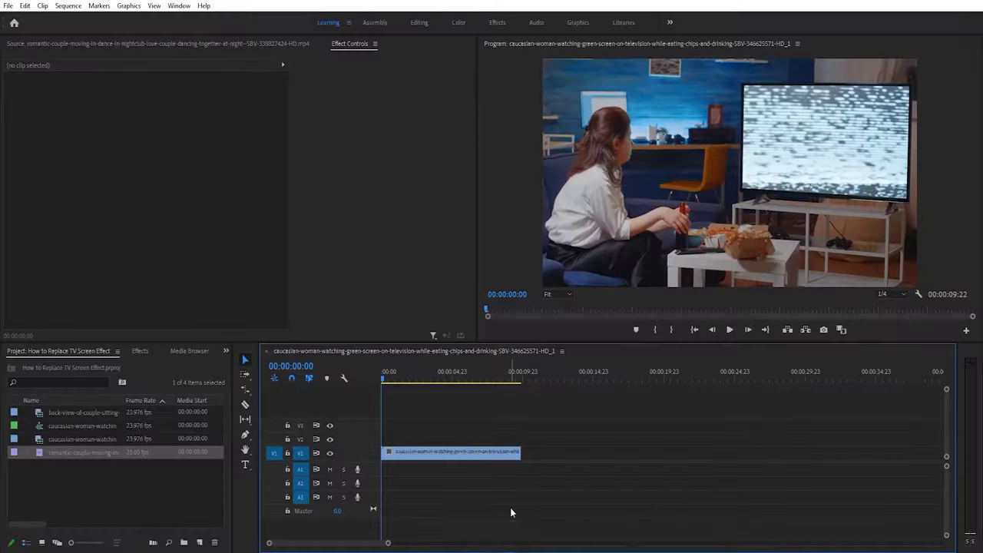
Step: Preview the sequence, then drag the nightclub dancing clip onto track V2 above the TV footage
{"action": "key", "text": "space"}
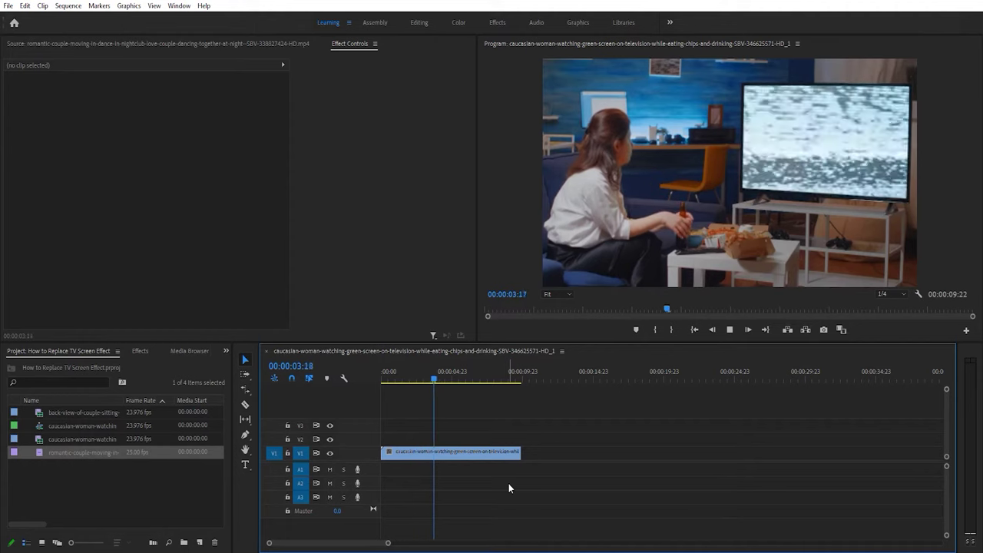
{"action": "key", "text": "space"}
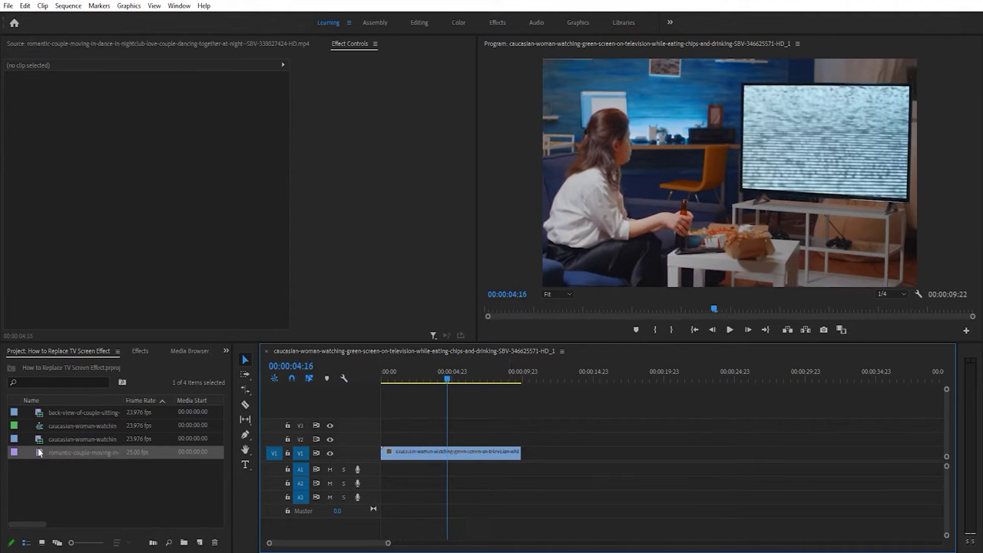
{"action": "left_click_drag", "start_coordinate": [38, 453], "coordinate": [420, 443]}
Step: Trim the dancing clip to end with the background, then scale it down onto the TV screen
{"action": "left_click", "coordinate": [421, 443]}
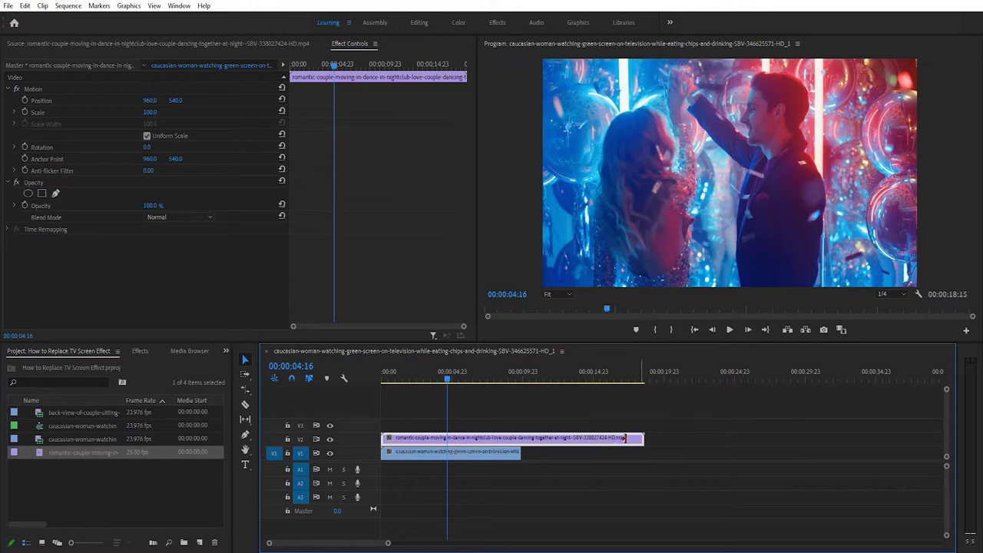
{"action": "left_click_drag", "start_coordinate": [625, 437], "coordinate": [520, 439]}
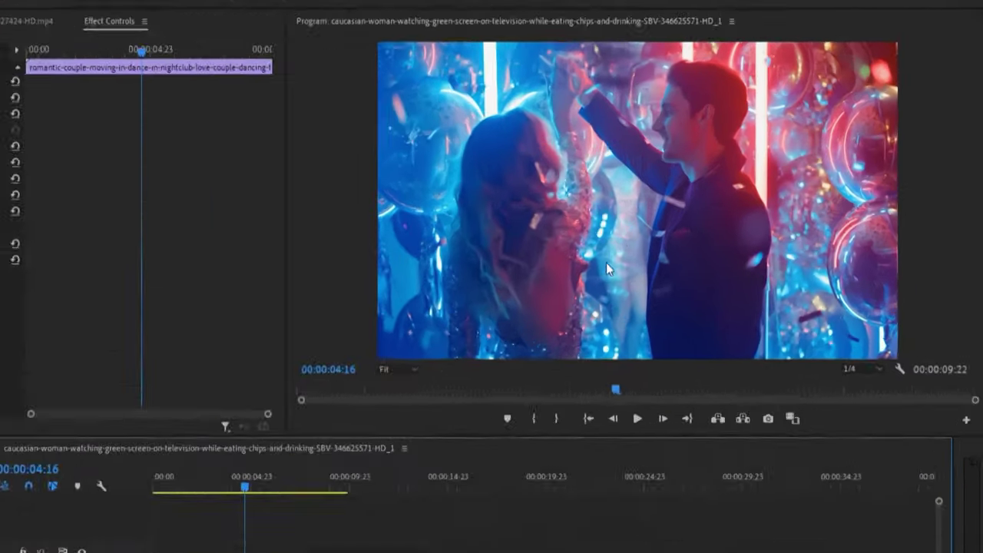
{"action": "left_click", "coordinate": [633, 207]}
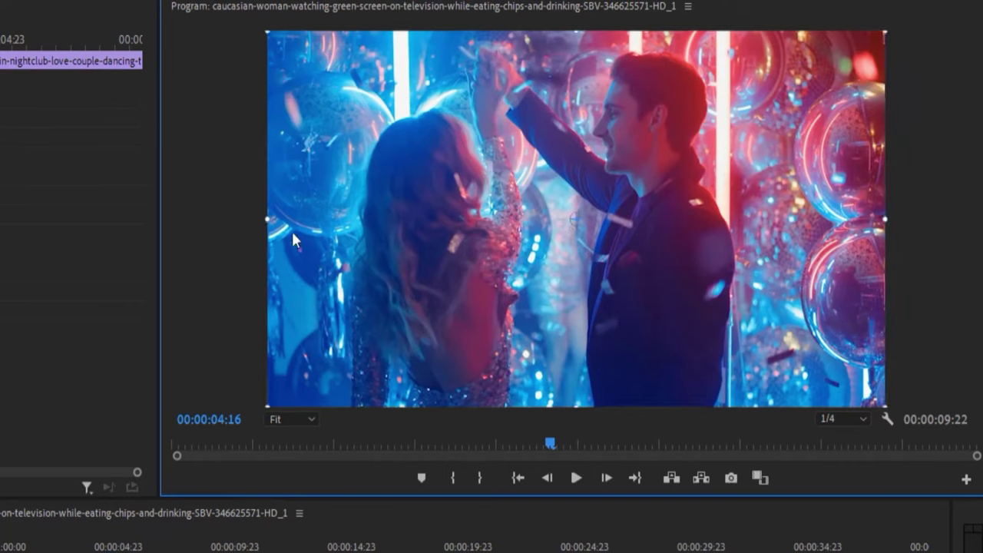
{"action": "left_click_drag", "start_coordinate": [270, 220], "coordinate": [461, 220]}
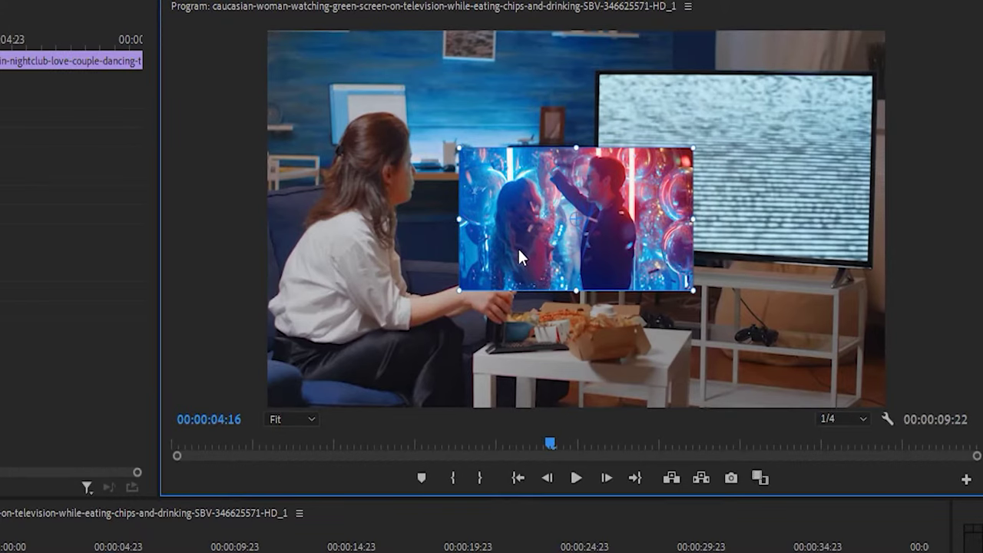
{"action": "left_click_drag", "start_coordinate": [518, 246], "coordinate": [681, 200]}
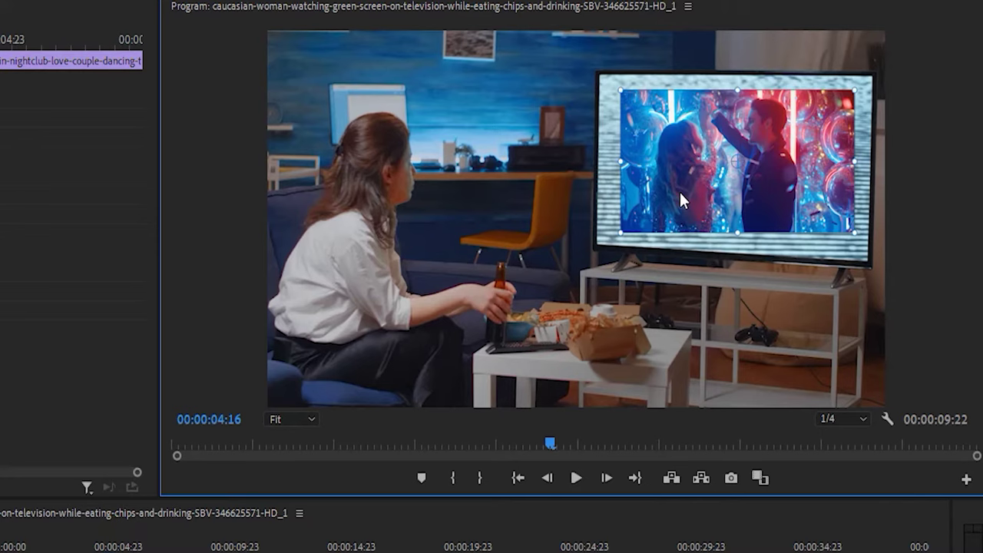
Step: Set the Program monitor zoom to 50%
{"action": "left_click", "coordinate": [293, 419]}
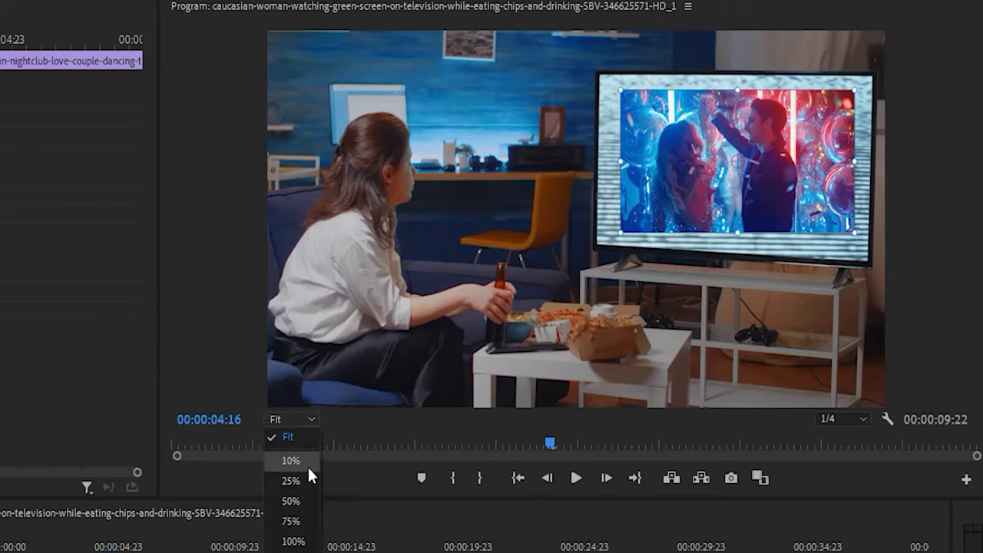
{"action": "left_click", "coordinate": [295, 499]}
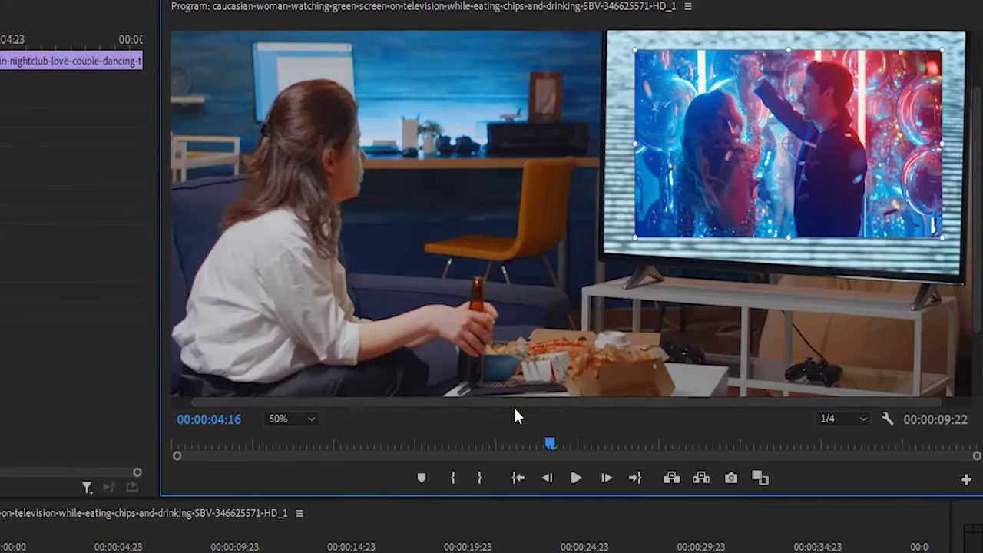
{"action": "left_click_drag", "start_coordinate": [534, 402], "coordinate": [565, 399]}
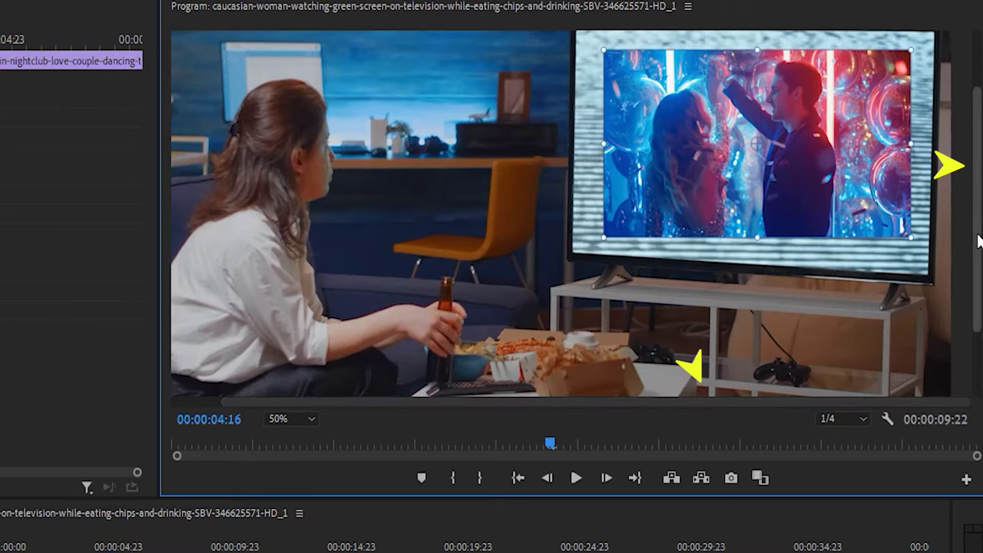
{"action": "left_click_drag", "start_coordinate": [976, 243], "coordinate": [977, 188]}
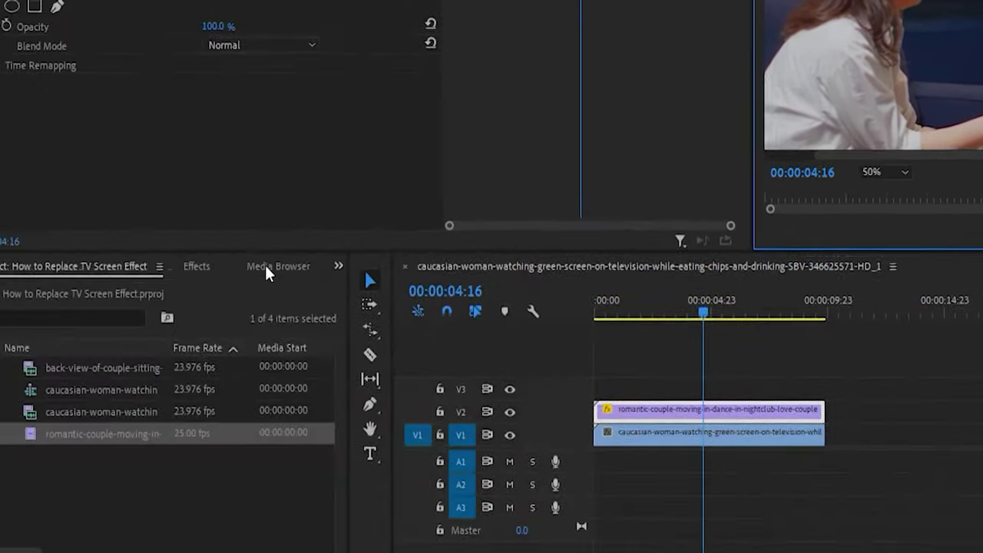
Step: Search the effects for 'corner' and drag Corner Pin onto the V2 nightclub clip
{"action": "left_click", "coordinate": [192, 266]}
{"action": "left_click", "coordinate": [33, 292]}
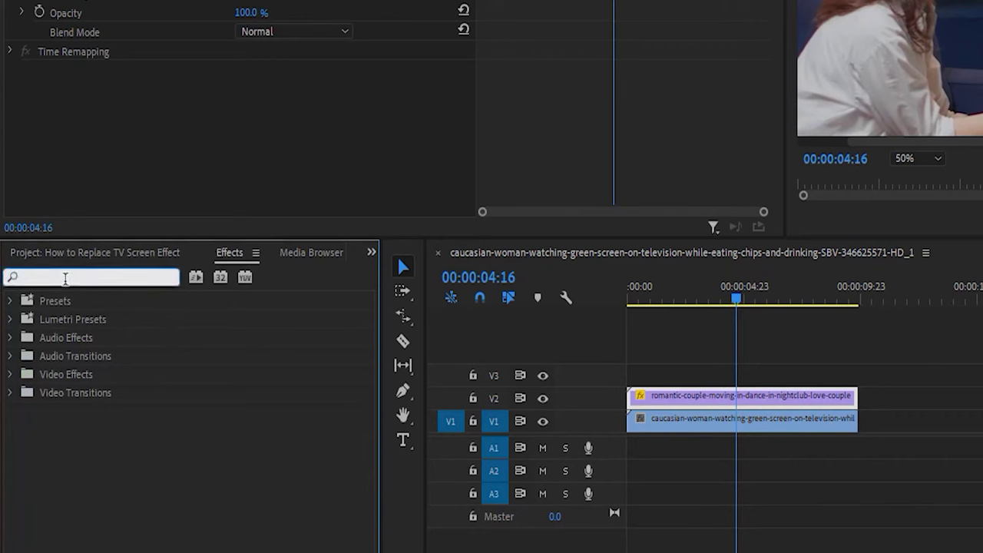
{"action": "type", "text": "corner"}
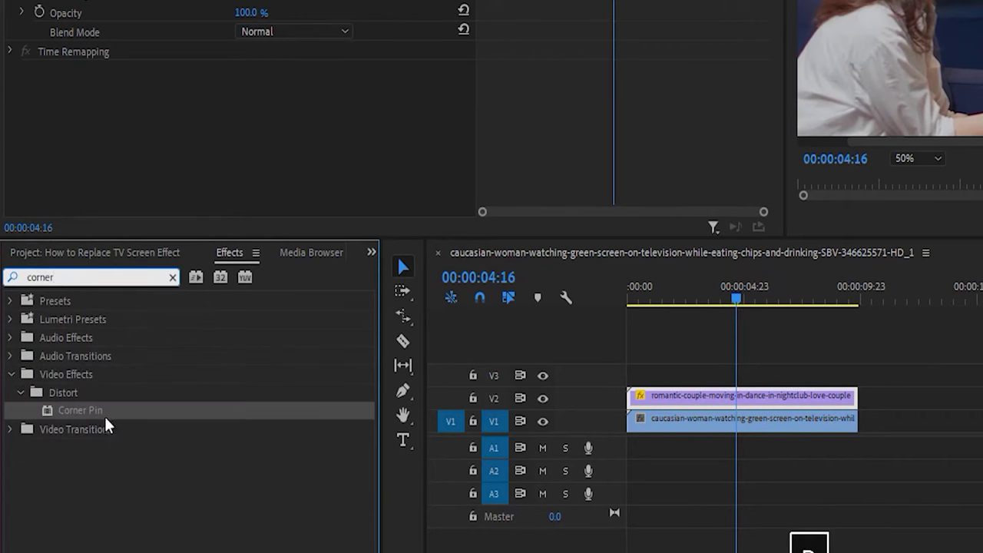
{"action": "left_click_drag", "start_coordinate": [92, 415], "coordinate": [737, 401]}
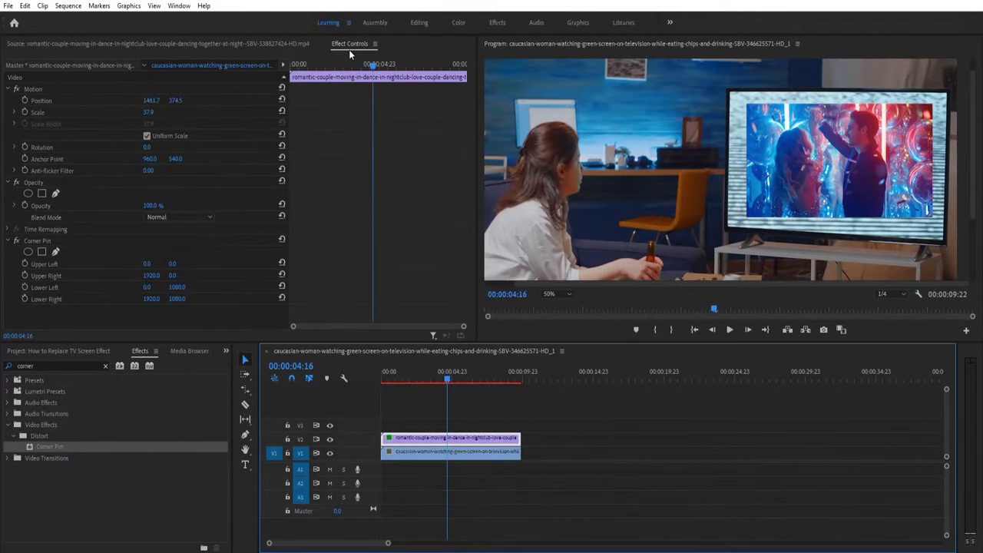
Step: Drag the four Corner Pin handles onto the TV screen's four corners
{"action": "left_click", "coordinate": [43, 240]}
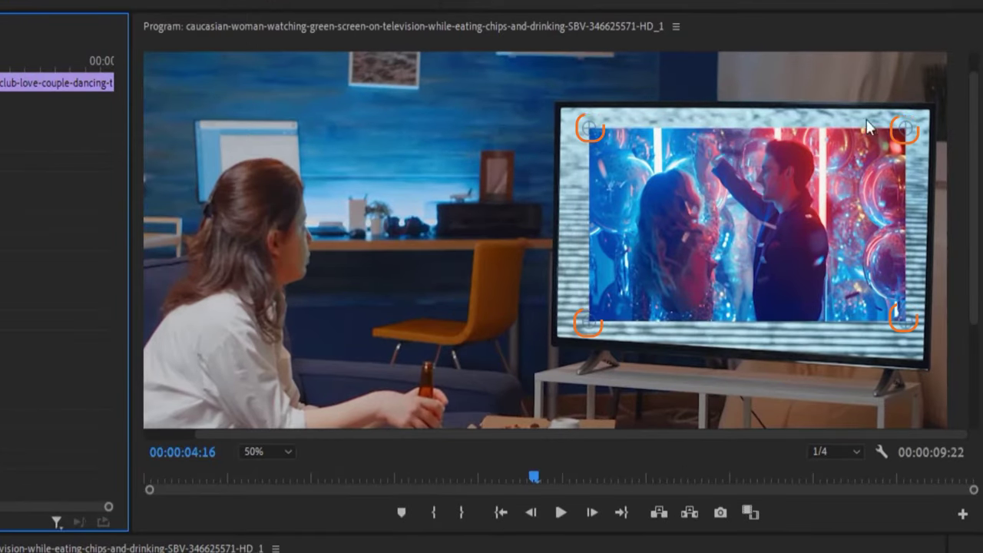
{"action": "left_click_drag", "start_coordinate": [591, 328], "coordinate": [555, 341]}
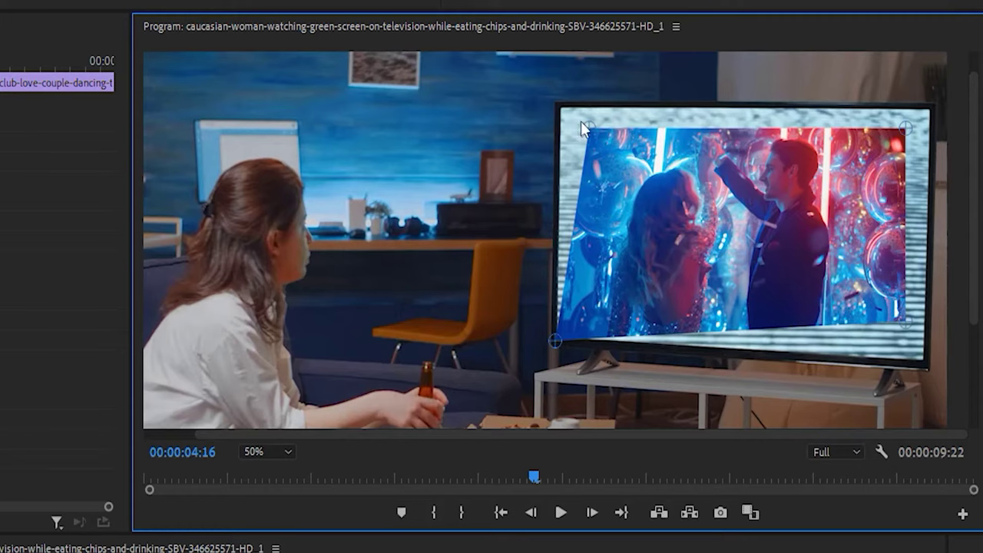
{"action": "left_click_drag", "start_coordinate": [580, 120], "coordinate": [561, 108]}
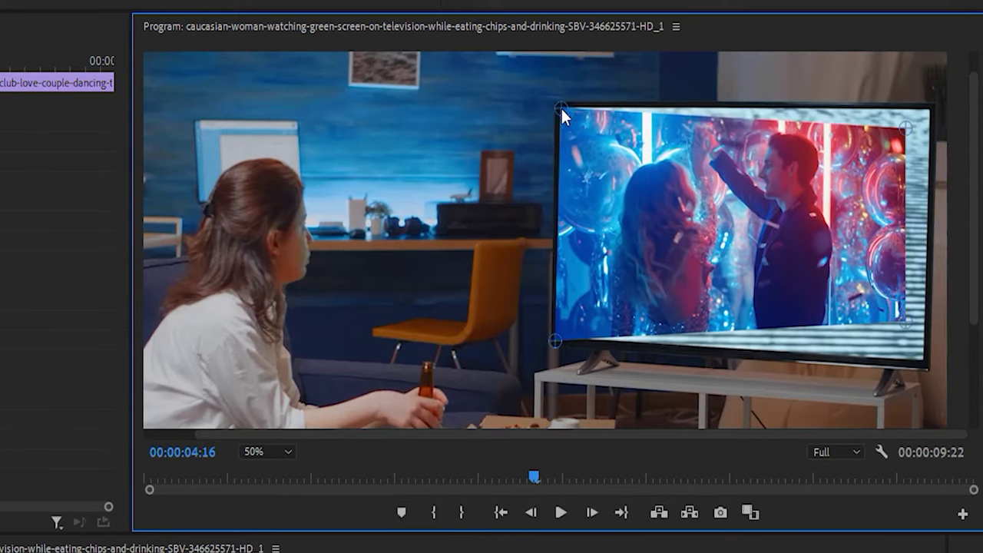
{"action": "left_click_drag", "start_coordinate": [906, 127], "coordinate": [930, 105]}
{"action": "left_click_drag", "start_coordinate": [906, 320], "coordinate": [925, 358]}
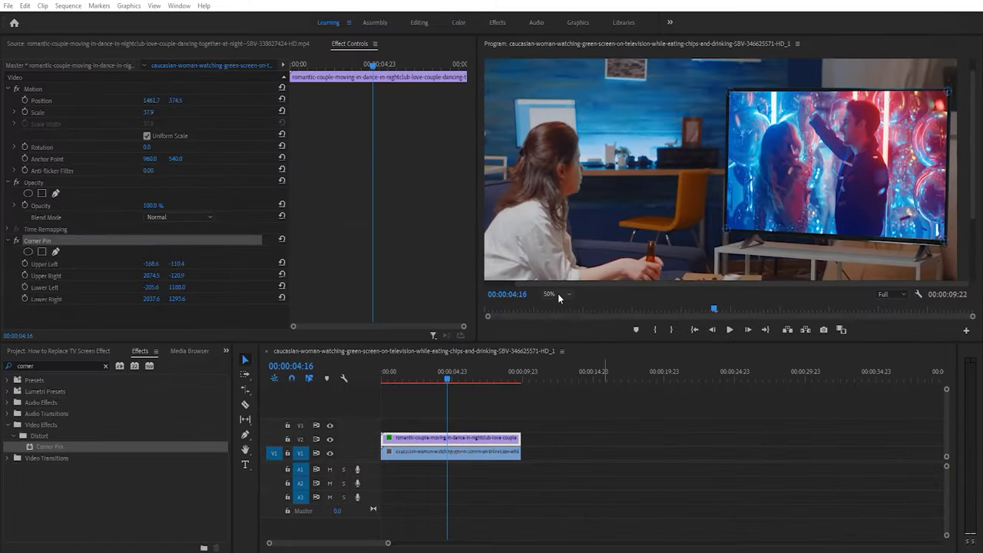
Step: Set the Program monitor zoom to Fit and play the composite from the start
{"action": "left_click", "coordinate": [268, 453]}
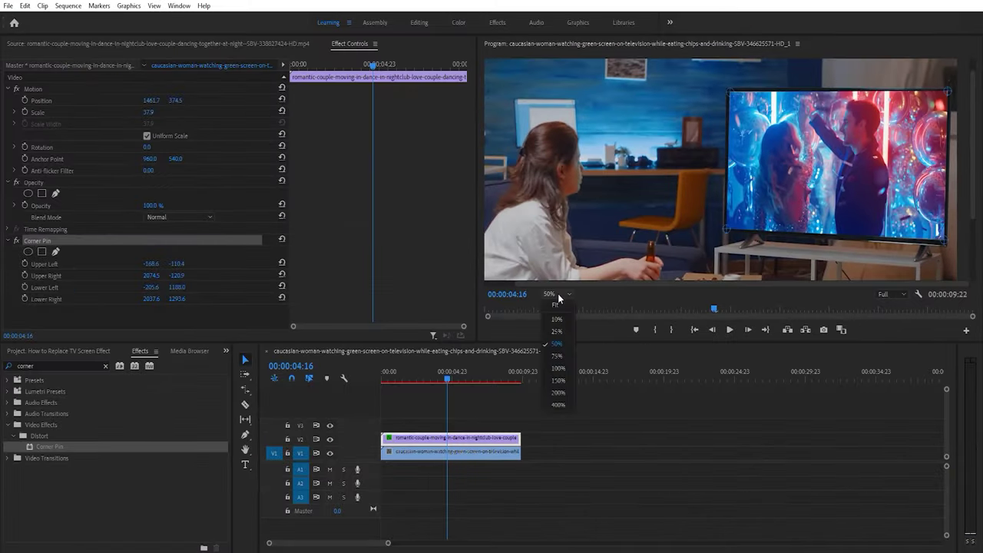
{"action": "left_click", "coordinate": [555, 304]}
{"action": "left_click", "coordinate": [382, 377]}
{"action": "left_click", "coordinate": [560, 399]}
{"action": "key", "text": "space"}
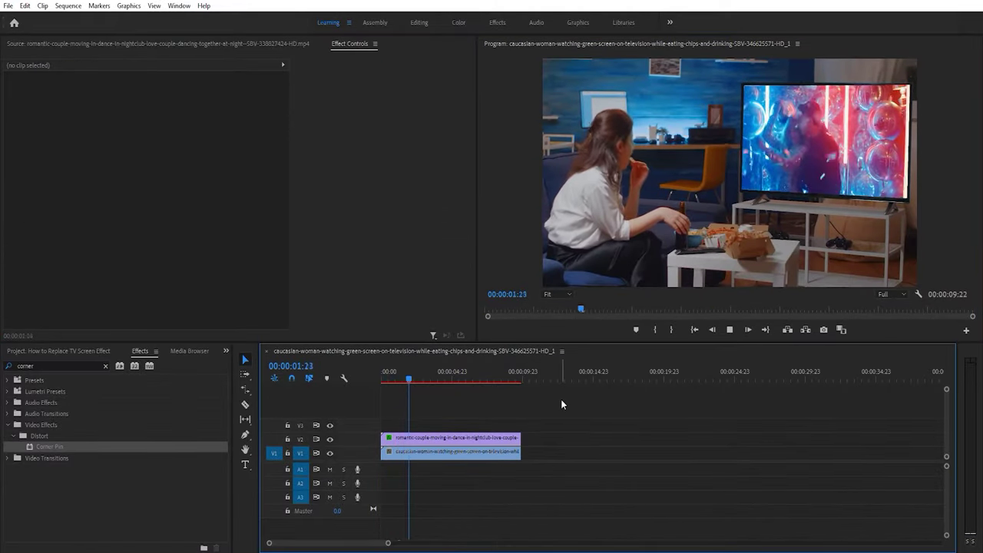
{"action": "key", "text": "space"}
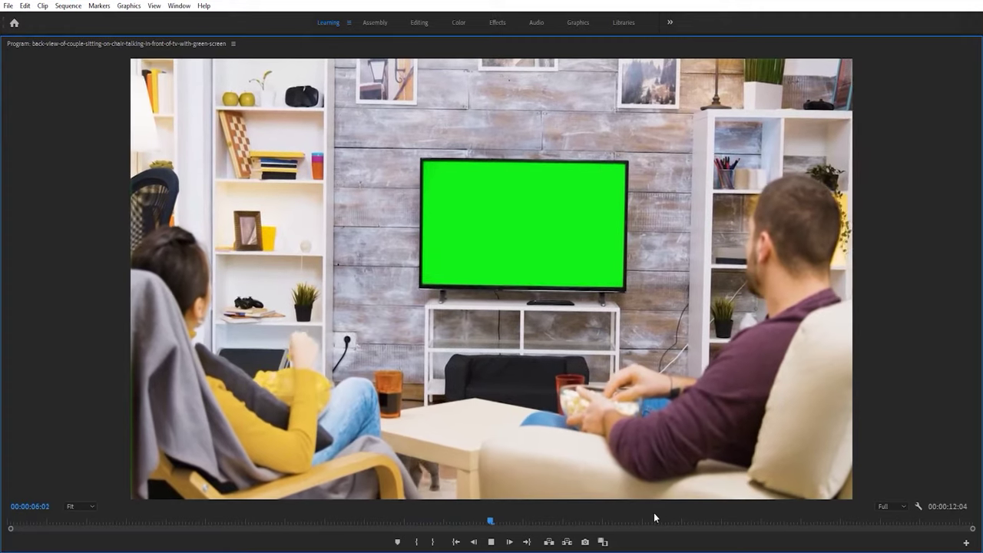
Step: Stop playback at 00:00:07:11 and scale the dancing clip down to 33 inside the TV
{"action": "key", "text": "space"}
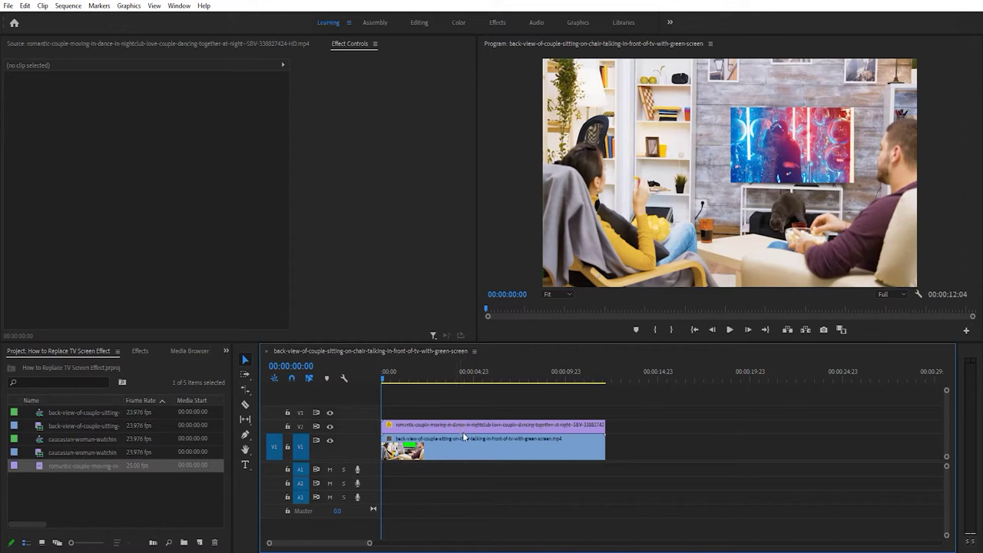
{"action": "left_click", "coordinate": [464, 445]}
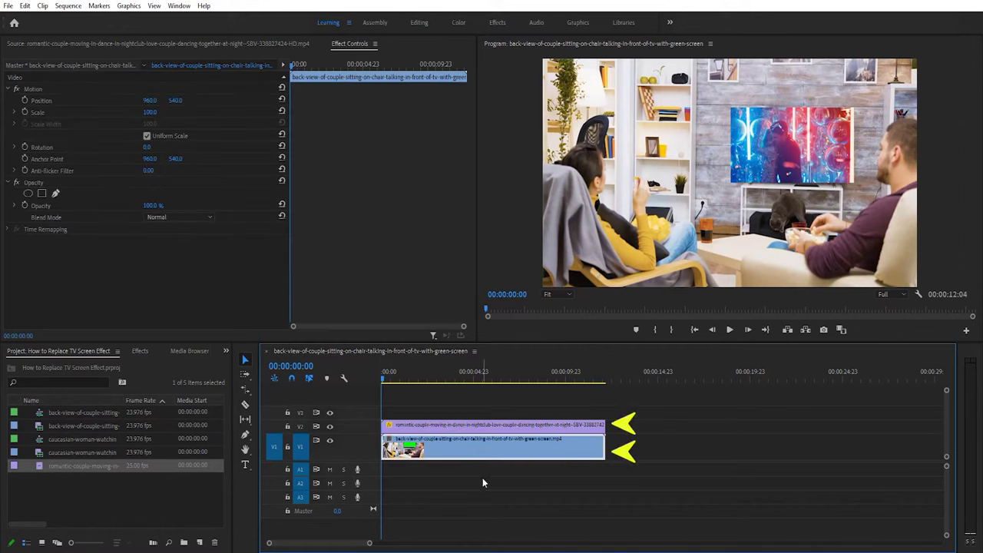
{"action": "left_click", "coordinate": [483, 477]}
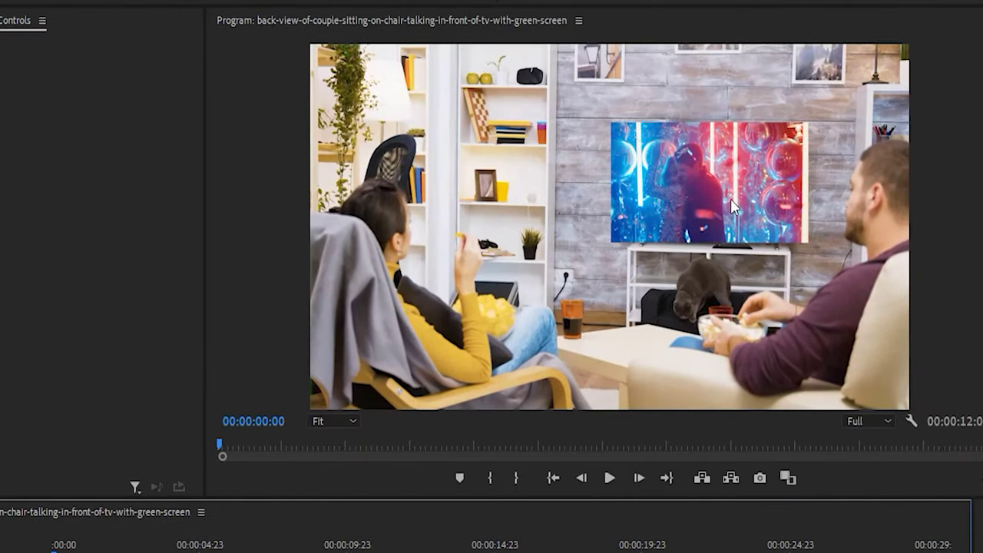
{"action": "left_click", "coordinate": [730, 199]}
{"action": "left_click_drag", "start_coordinate": [804, 182], "coordinate": [807, 186]}
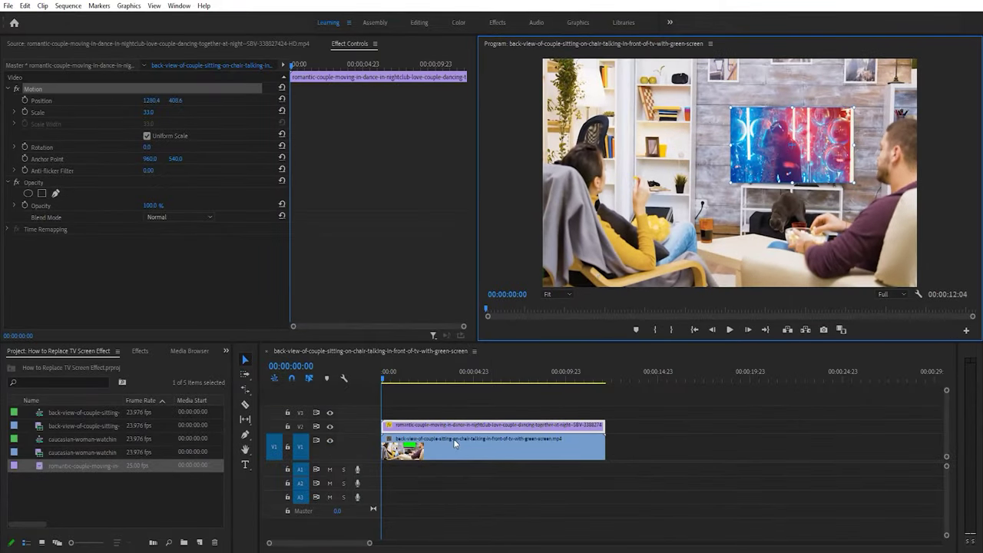
Step: Move the couple green-screen clip up to V3 and apply Ultra Key from an 'ultra' search
{"action": "left_click", "coordinate": [417, 449]}
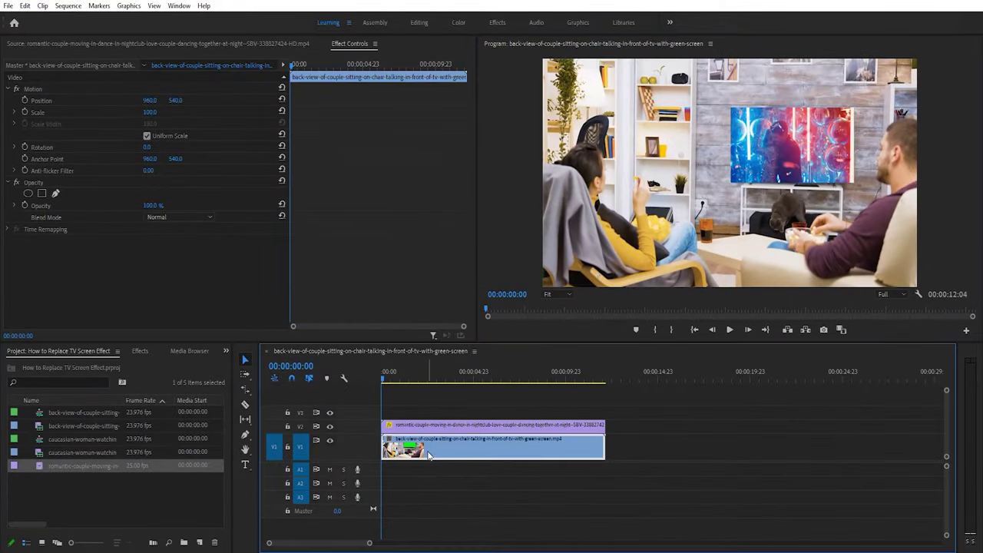
{"action": "left_click_drag", "start_coordinate": [436, 455], "coordinate": [436, 412]}
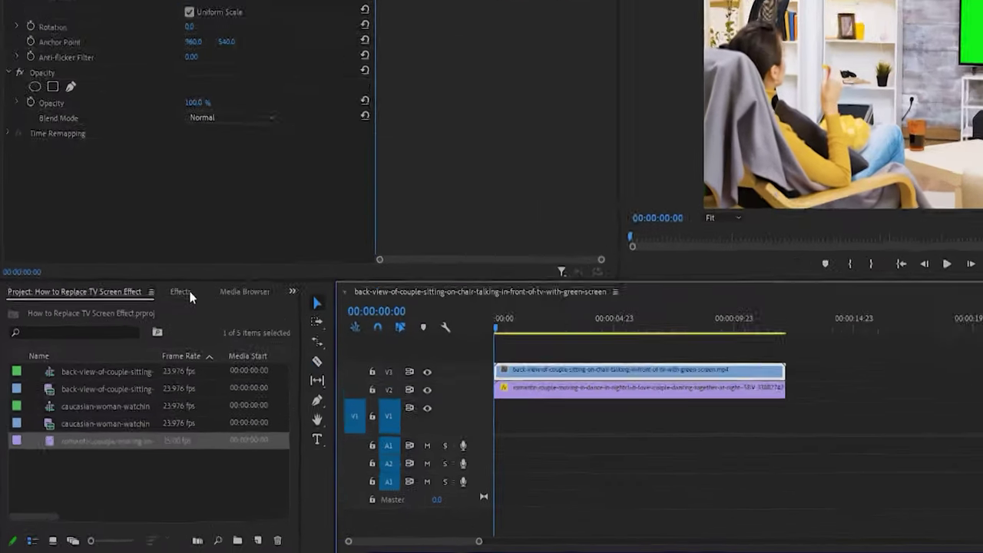
{"action": "left_click", "coordinate": [188, 296]}
{"action": "left_click", "coordinate": [50, 314]}
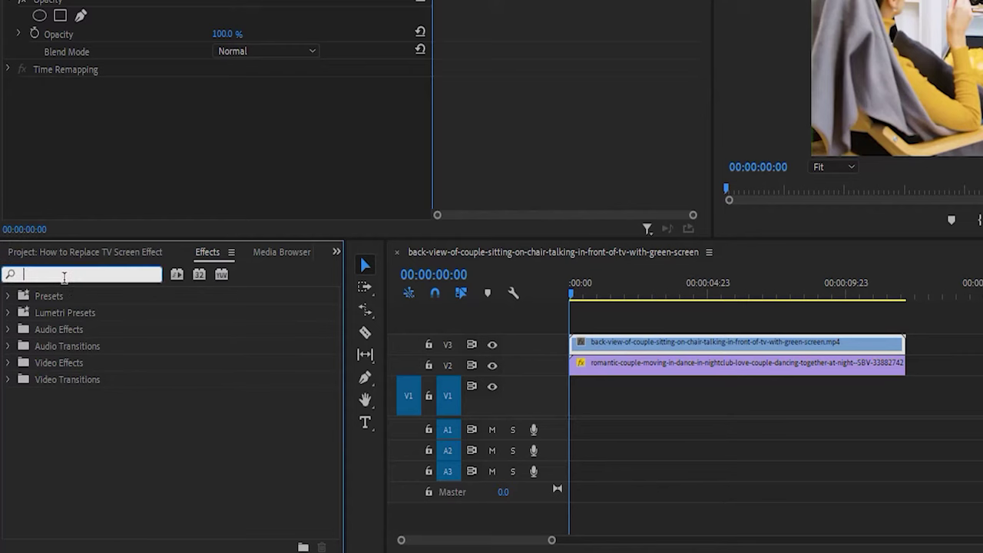
{"action": "type", "text": "ultra"}
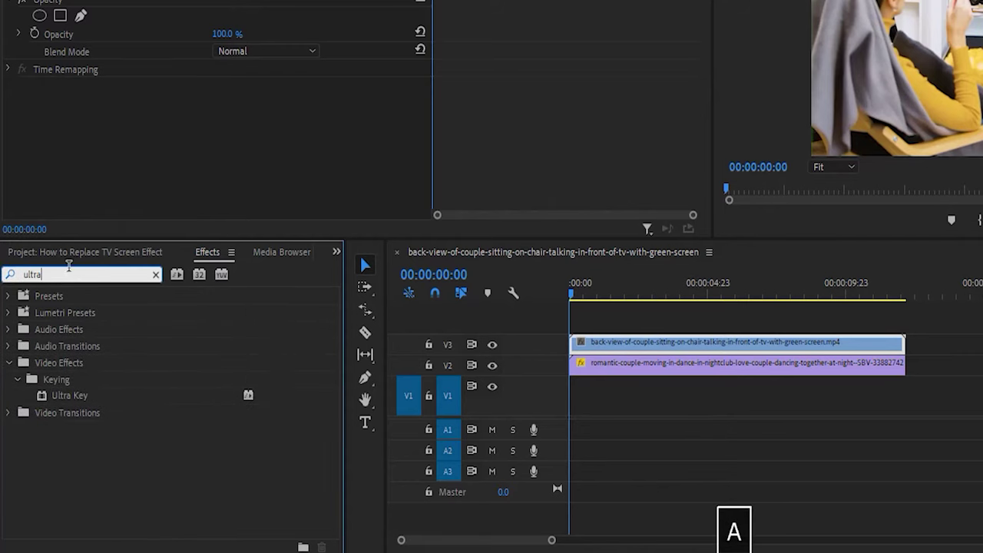
{"action": "left_click", "coordinate": [80, 396]}
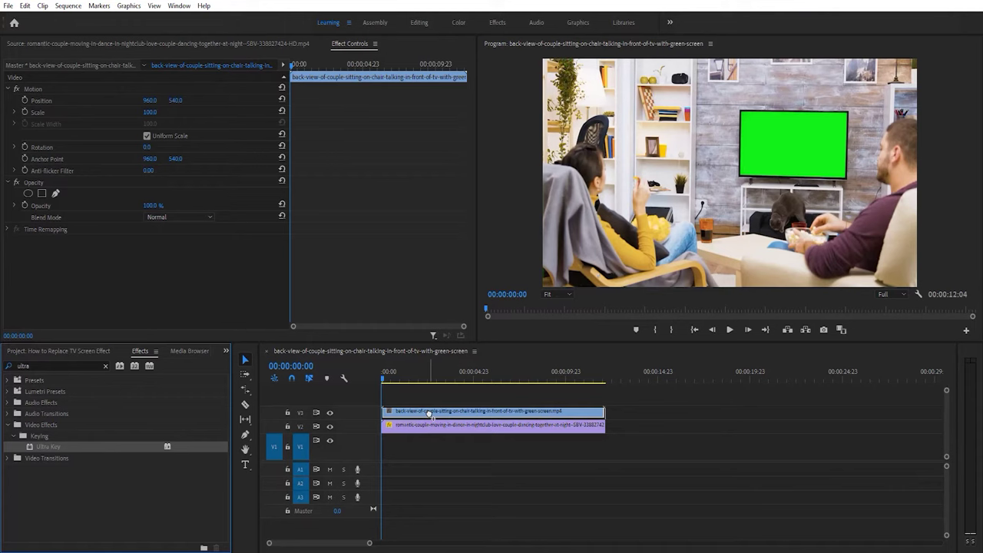
{"action": "left_click_drag", "start_coordinate": [428, 413], "coordinate": [429, 413]}
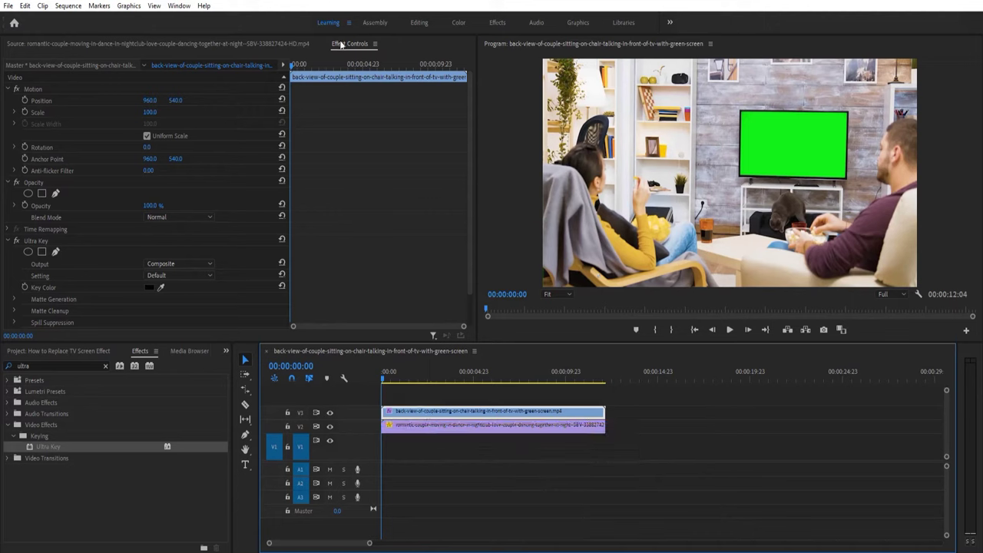
Step: Sample the TV's green as Ultra Key's Key Color, then play back the keyed composite
{"action": "left_click", "coordinate": [51, 240]}
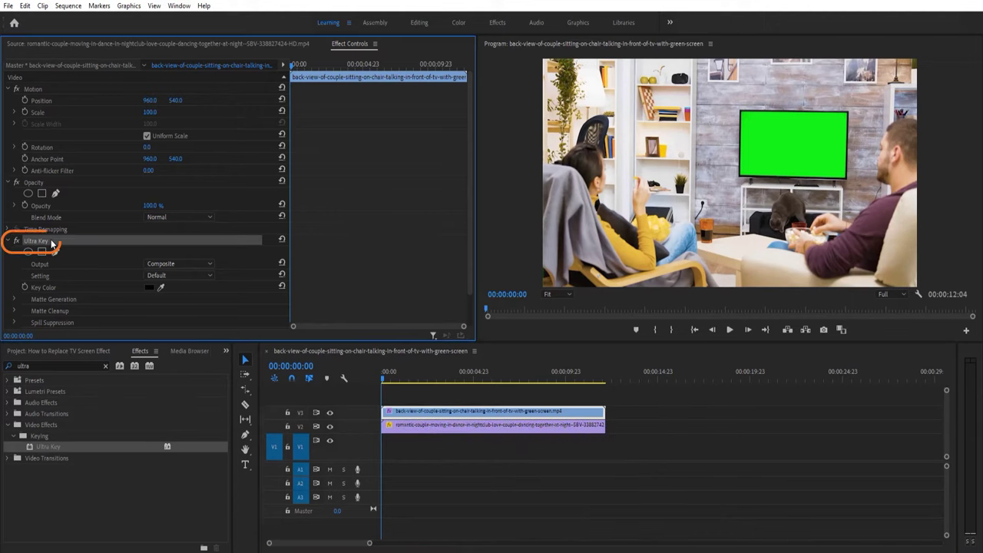
{"action": "left_click", "coordinate": [162, 288]}
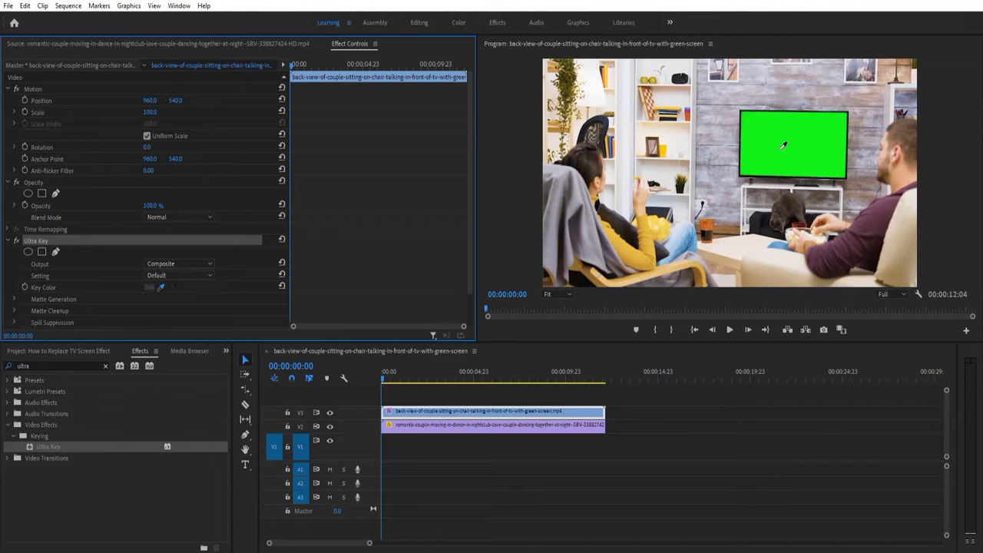
{"action": "left_click", "coordinate": [785, 156]}
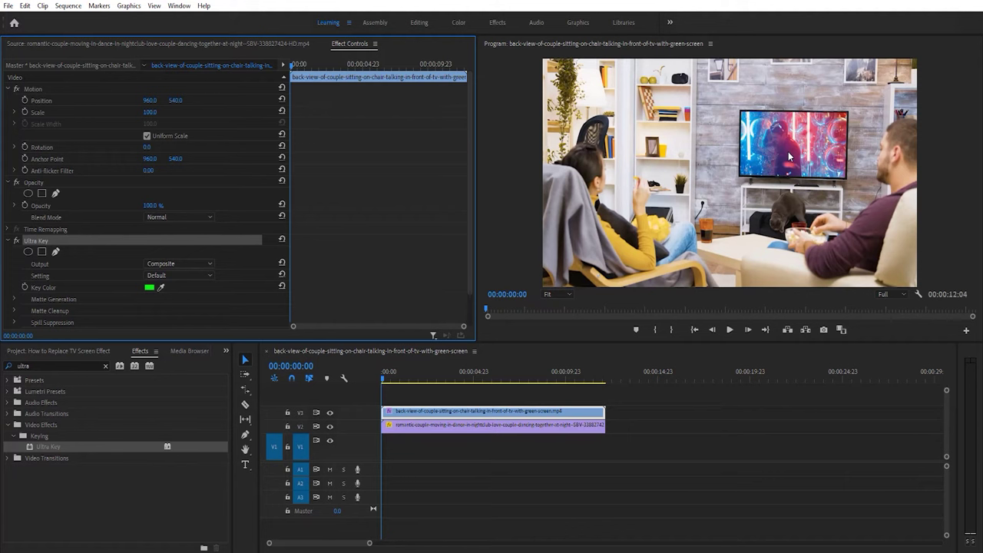
{"action": "left_click", "coordinate": [433, 474]}
{"action": "key", "text": "space"}
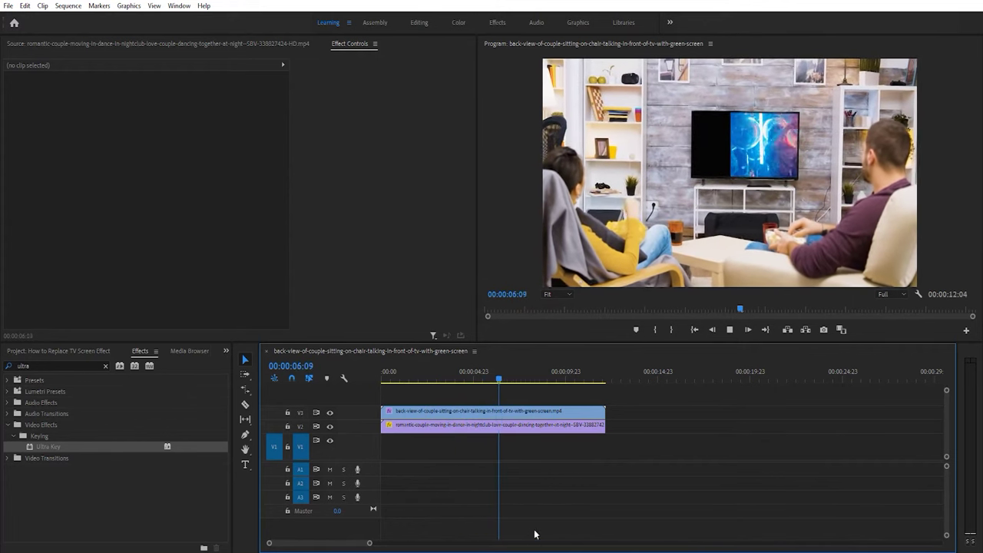
{"action": "key", "text": "space"}
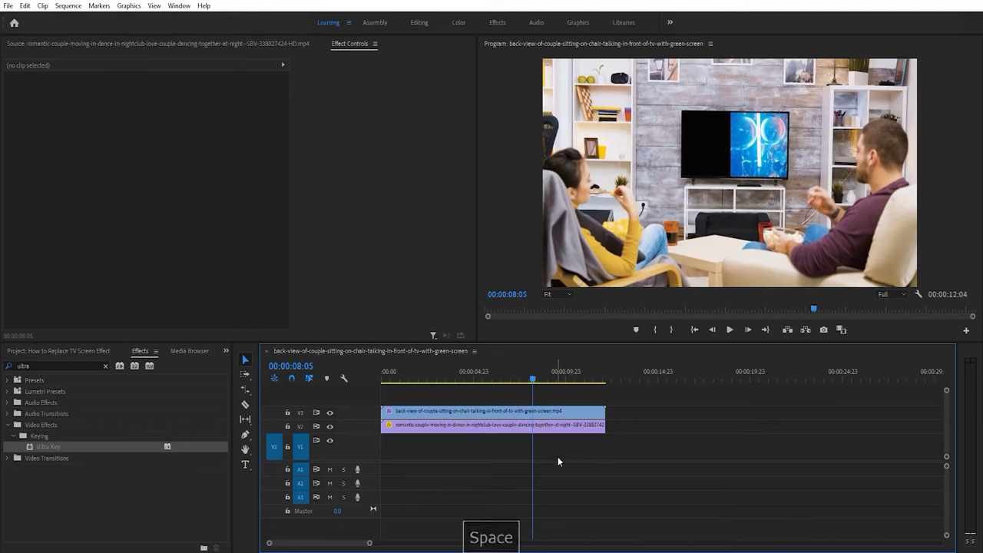
Step: Keyframe the nightclub clip's Position from 1280.4, 408.6 to 893.4, 390.6 at 00:00:11:20, then play
{"action": "left_click_drag", "start_coordinate": [536, 380], "coordinate": [397, 379]}
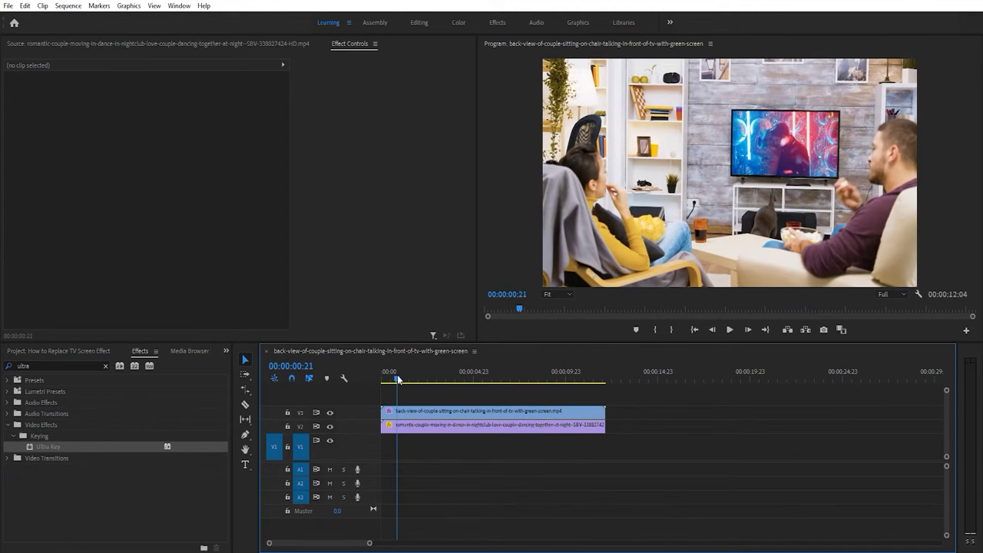
{"action": "left_click", "coordinate": [418, 427]}
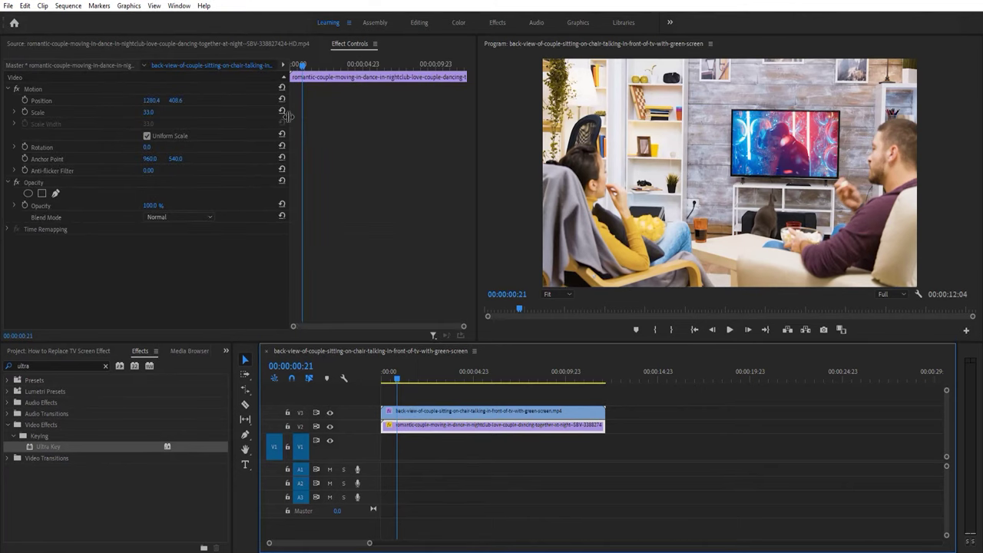
{"action": "left_click", "coordinate": [25, 101]}
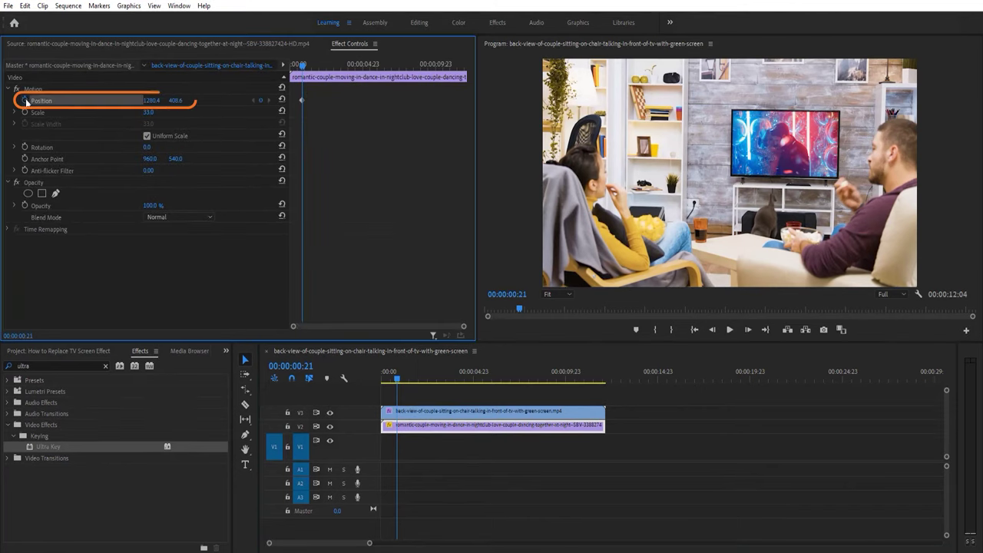
{"action": "left_click_drag", "start_coordinate": [304, 65], "coordinate": [463, 74]}
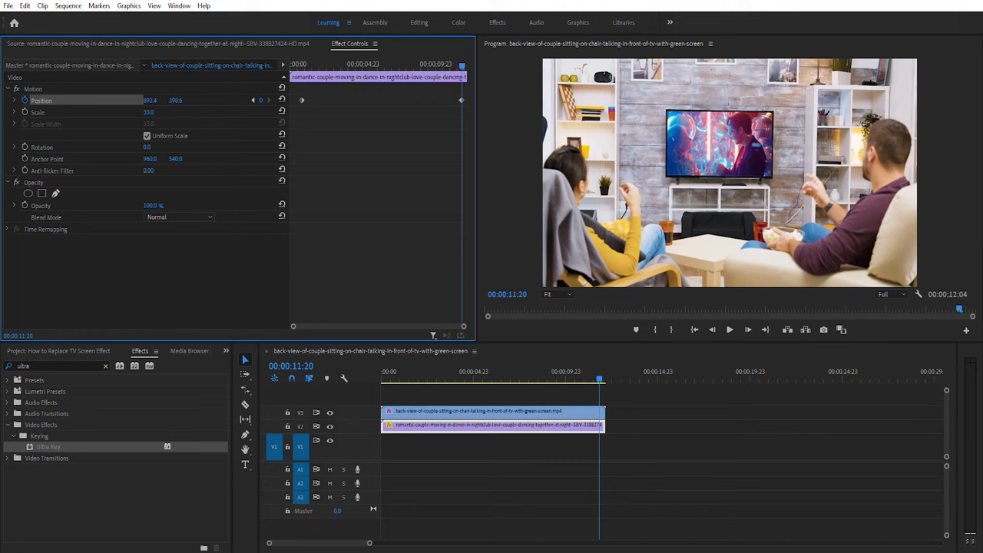
{"action": "left_click_drag", "start_coordinate": [413, 78], "coordinate": [300, 77]}
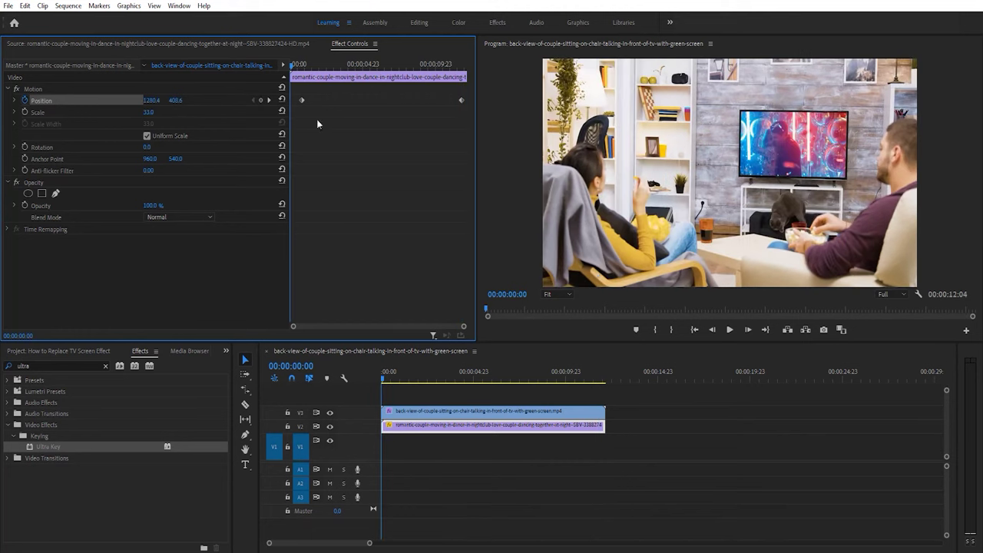
{"action": "key", "text": "space"}
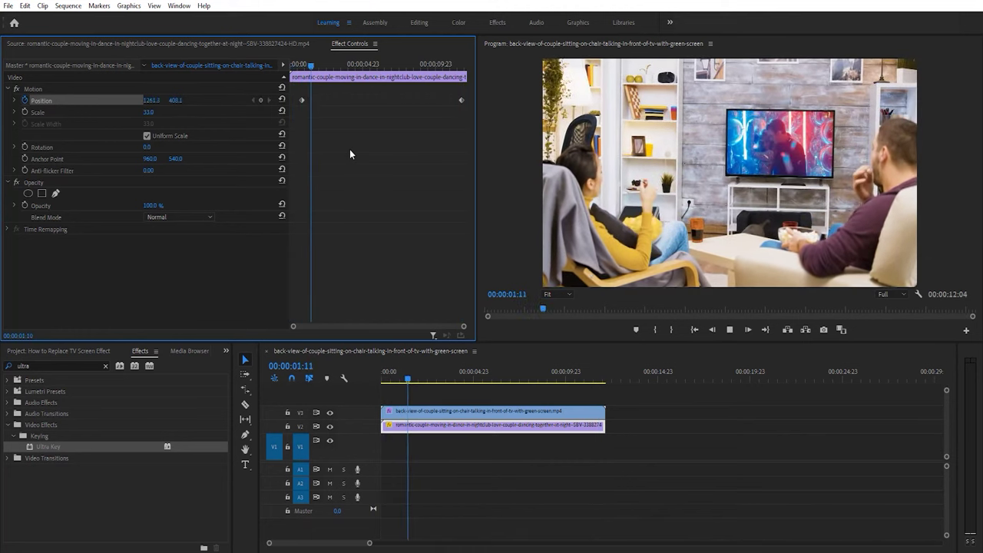